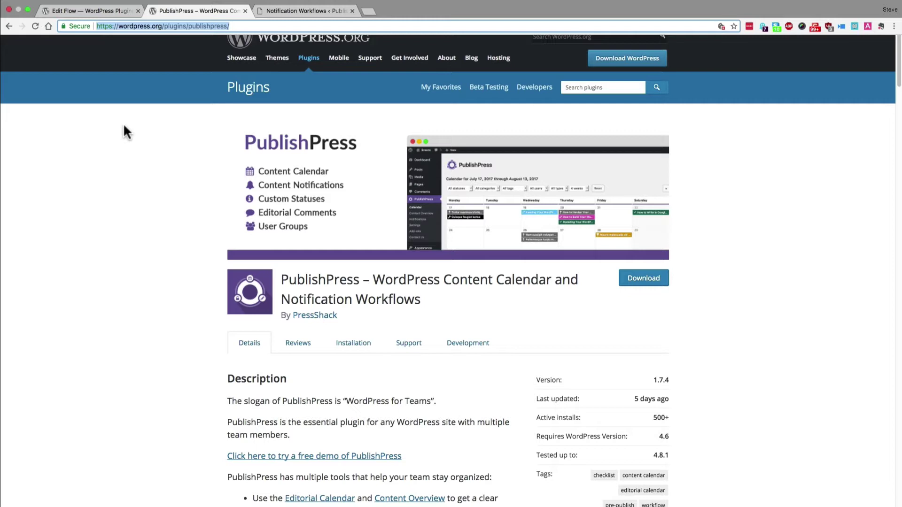
- Switch to the Edit Flow plugin page in the WordPress.org directory
{"action": "left_click", "coordinate": [78, 11]}
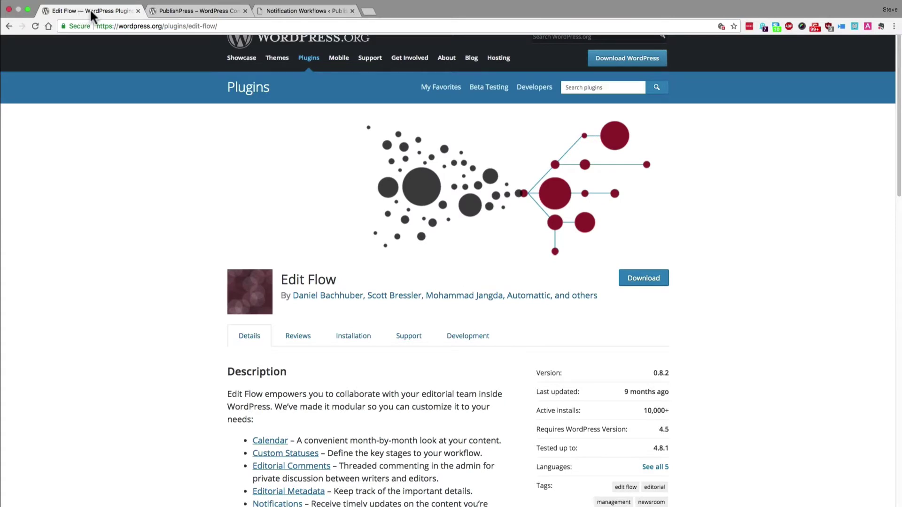
- Visit the PublishPress Calendar, then open the Notifications list with its two workflows
{"action": "left_click", "coordinate": [285, 13]}
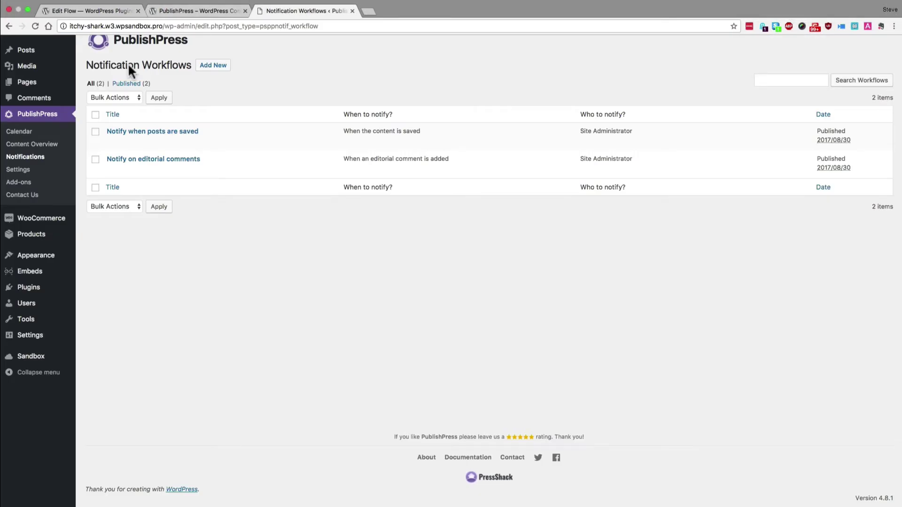
{"action": "left_click", "coordinate": [28, 132]}
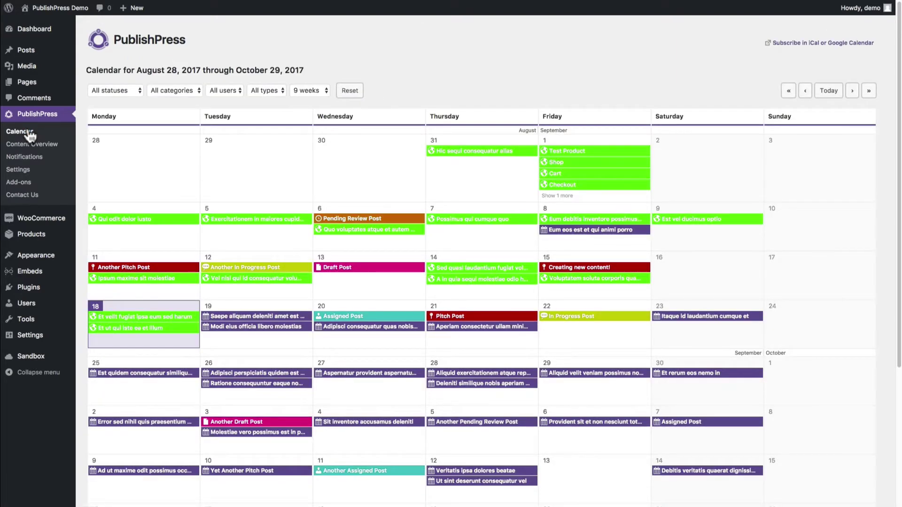
{"action": "left_click", "coordinate": [28, 157]}
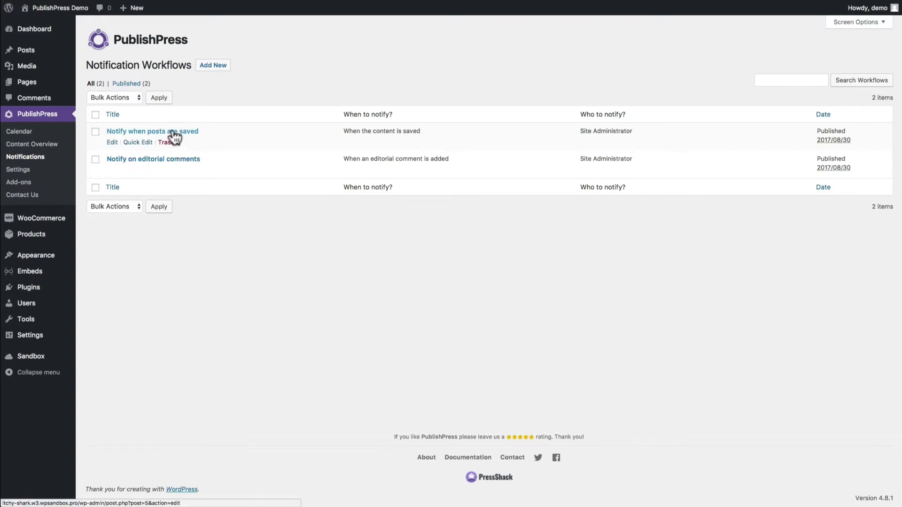
- Open 'Notify when posts are saved', limit its post type to Products, and clear Uncategorized
{"action": "left_click", "coordinate": [114, 144]}
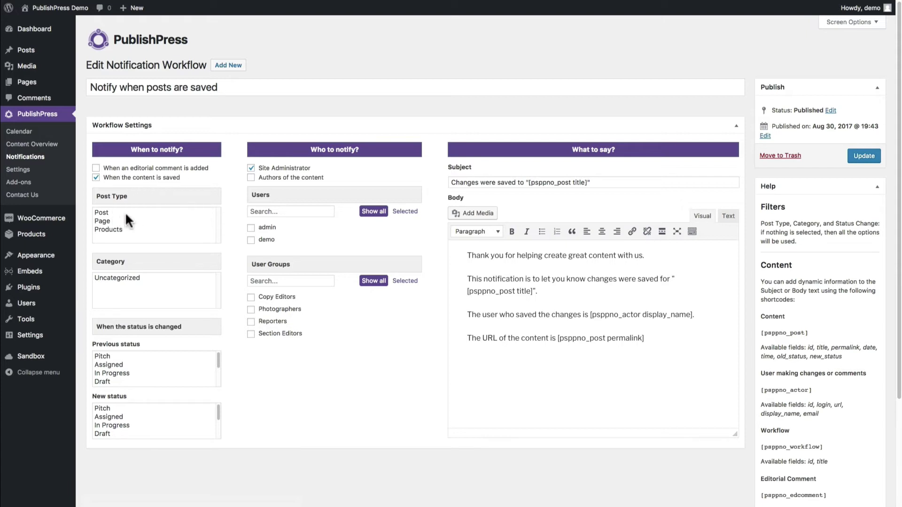
{"action": "left_click", "coordinate": [106, 212]}
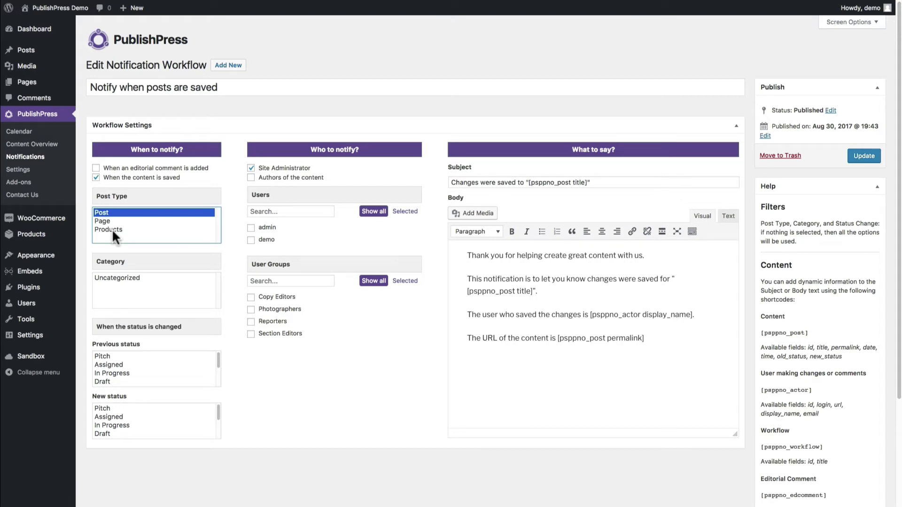
{"action": "left_click", "coordinate": [112, 229]}
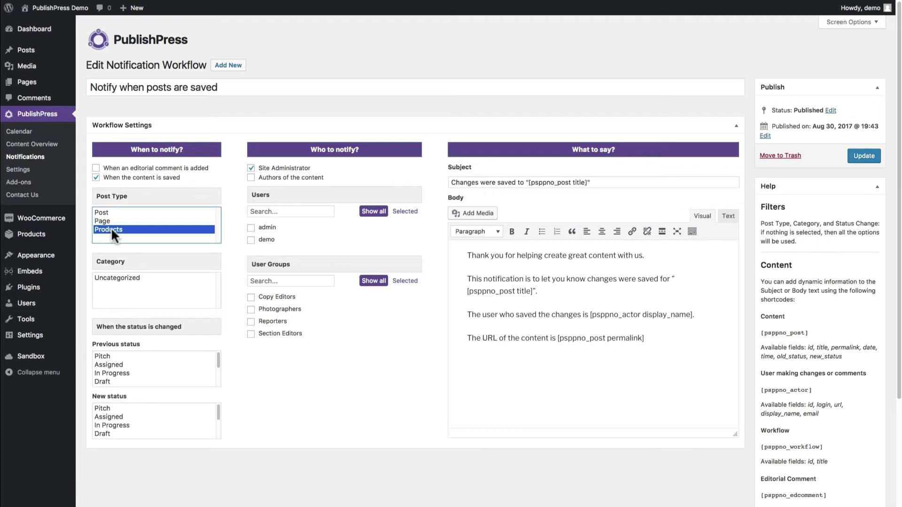
{"action": "left_click", "coordinate": [124, 279]}
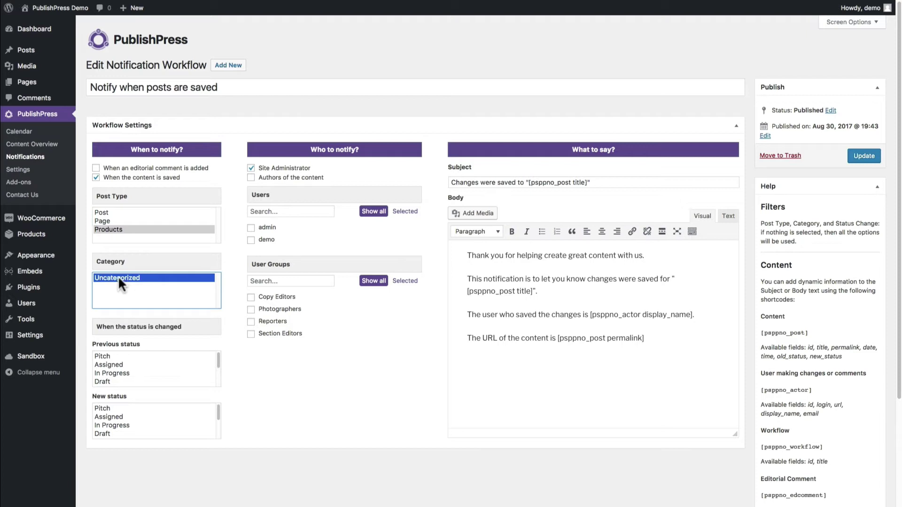
{"action": "left_click", "coordinate": [118, 279], "text": "ctrl"}
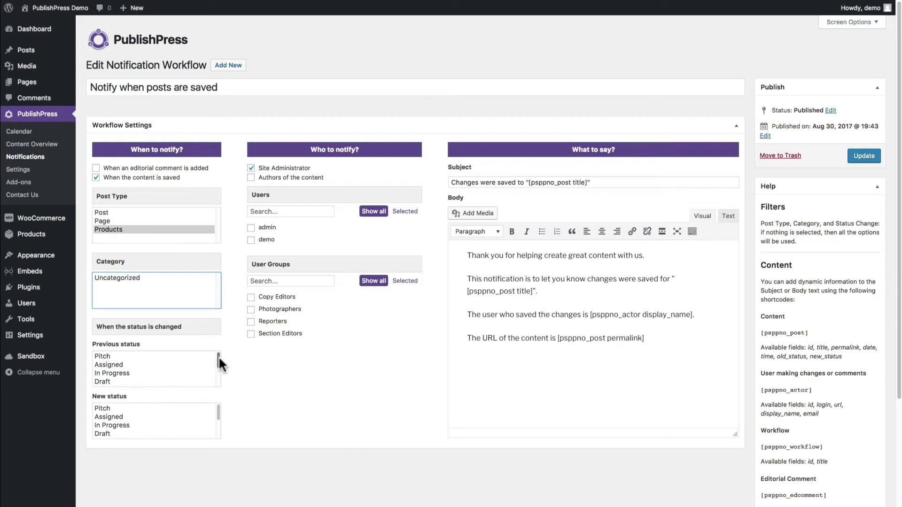
- Set the workflow's previous status to Pending Review
{"action": "left_click_drag", "start_coordinate": [113, 355], "coordinate": [117, 375]}
{"action": "left_click", "coordinate": [120, 374]}
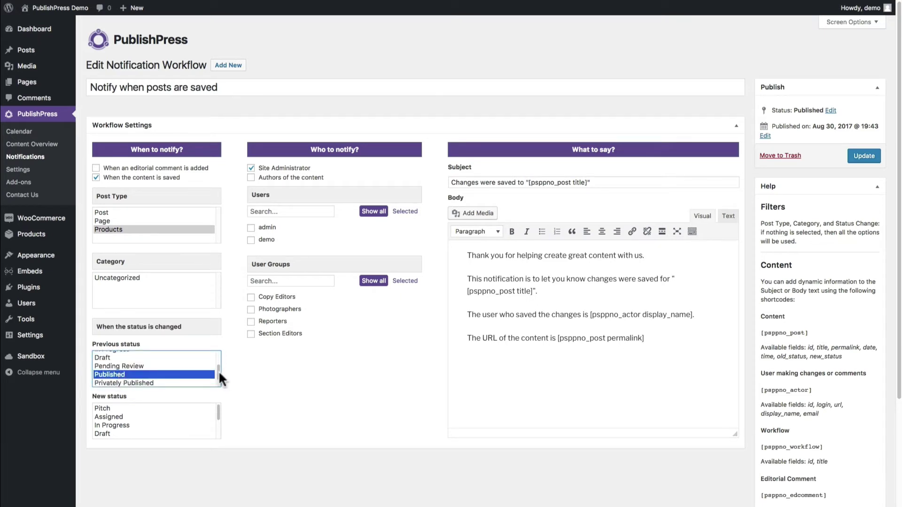
{"action": "scroll", "coordinate": [218, 376], "scroll_direction": "down", "scroll_amount": 1}
{"action": "left_click", "coordinate": [127, 361]}
- Set previous status Pitch–Pending Review and new status Published, and notify content authors
{"action": "scroll", "coordinate": [118, 418], "scroll_direction": "down", "scroll_amount": 2}
{"action": "left_click", "coordinate": [114, 422]}
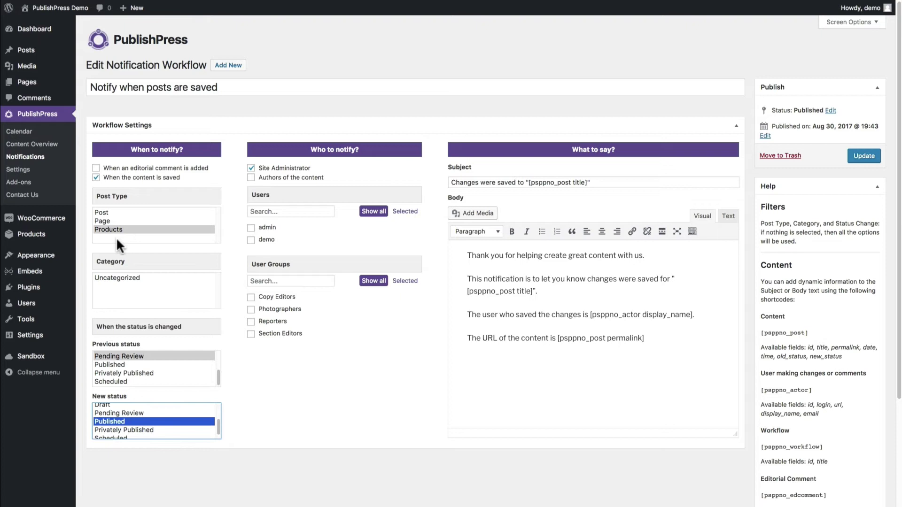
{"action": "mouse_move", "coordinate": [218, 371]}
{"action": "left_mouse_down"}
{"action": "mouse_move", "coordinate": [216, 354]}
{"action": "mouse_move", "coordinate": [216, 368]}
{"action": "left_mouse_up"}
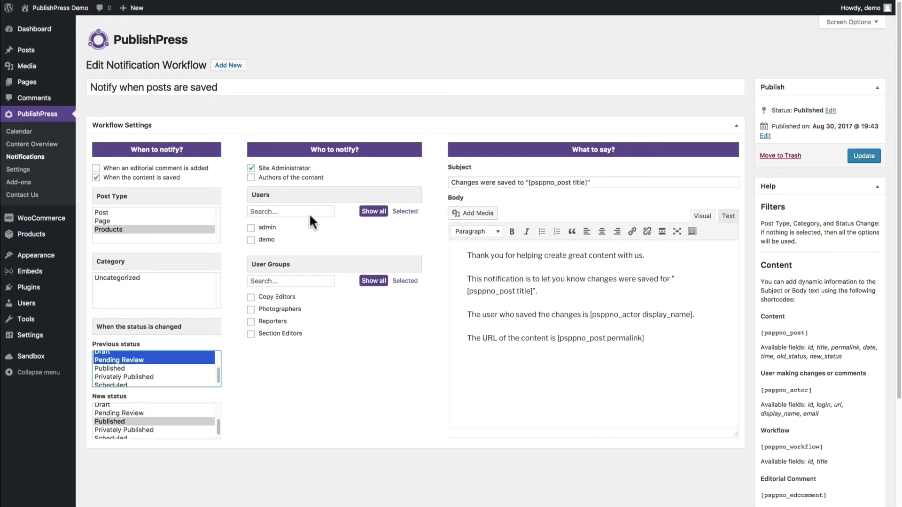
{"action": "left_click", "coordinate": [251, 178]}
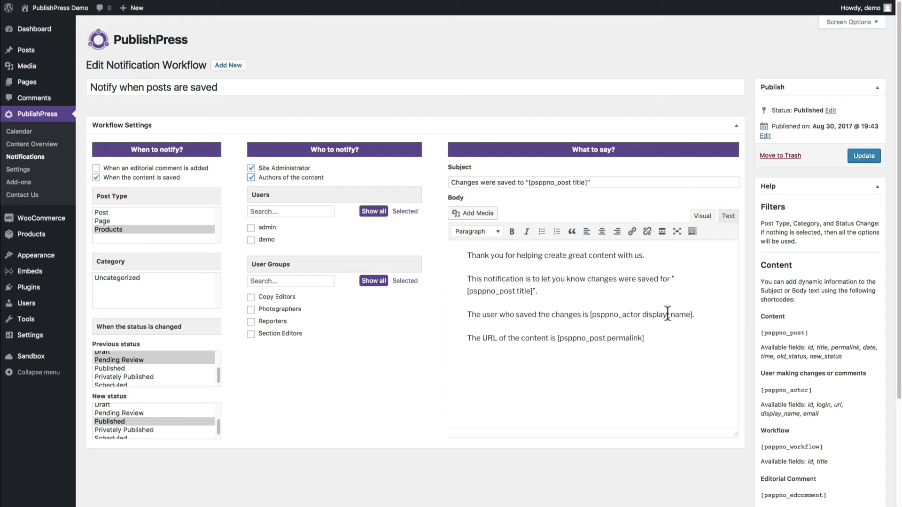
- Replace 'content' with 'e-commerce products' in the body's opening line
{"action": "left_click", "coordinate": [664, 337]}
{"action": "left_click_drag", "start_coordinate": [616, 257], "coordinate": [590, 259]}
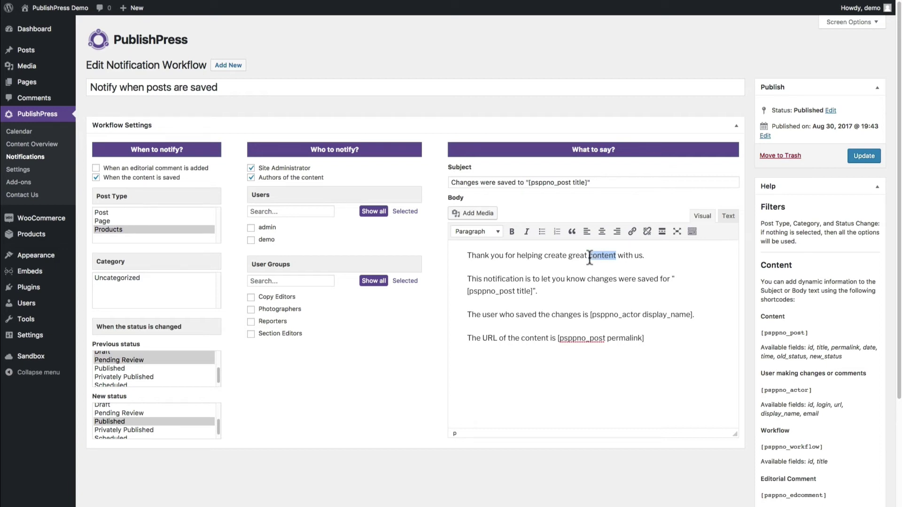
{"action": "type", "text": "e-commerce products"}
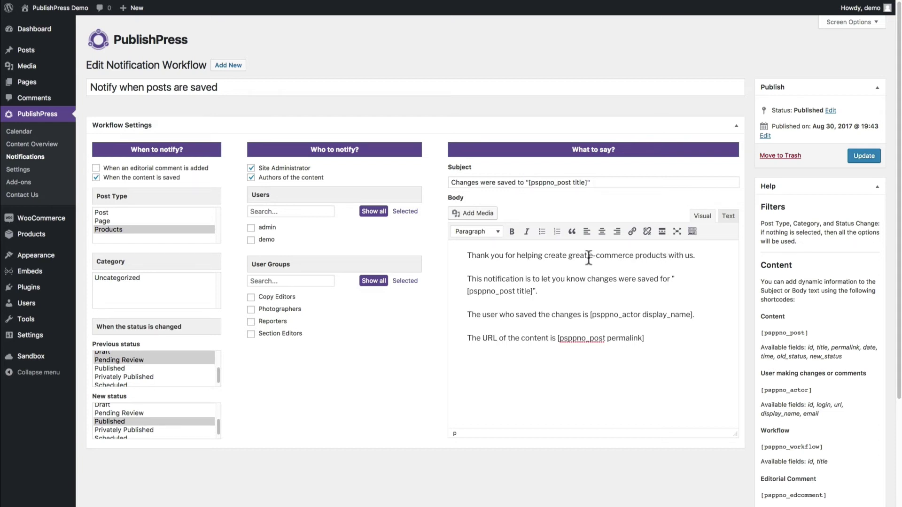
- Highlight the [psppno_post title] and [psppno_actor display_name] shortcodes in the body
{"action": "scroll", "coordinate": [782, 314], "scroll_direction": "down", "scroll_amount": 1}
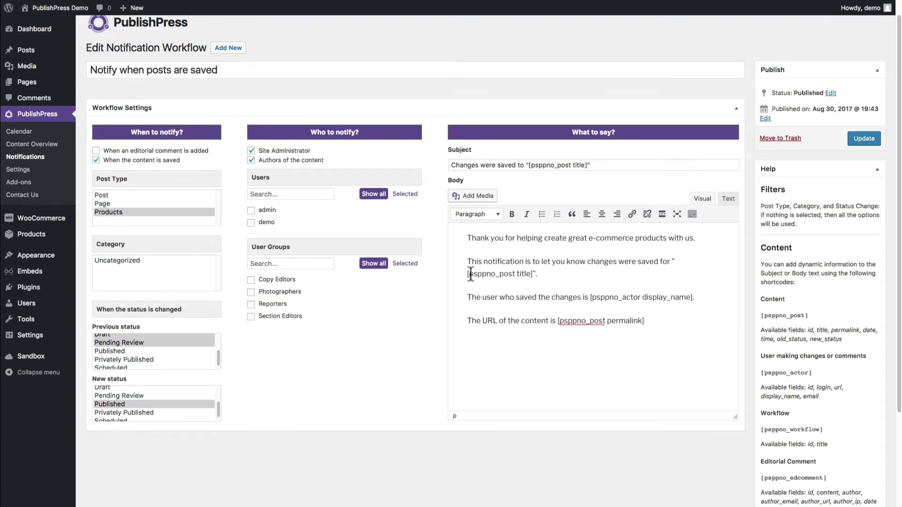
{"action": "left_click_drag", "start_coordinate": [467, 275], "coordinate": [533, 276]}
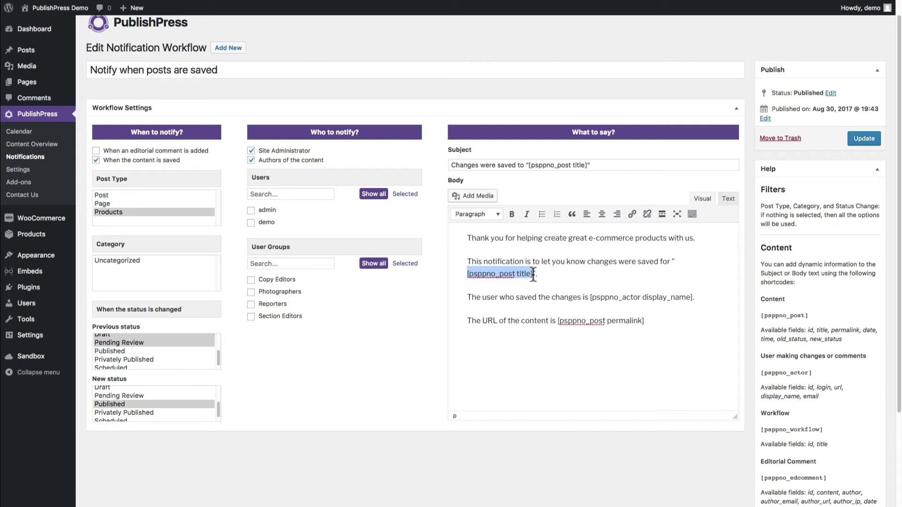
{"action": "left_click", "coordinate": [686, 297]}
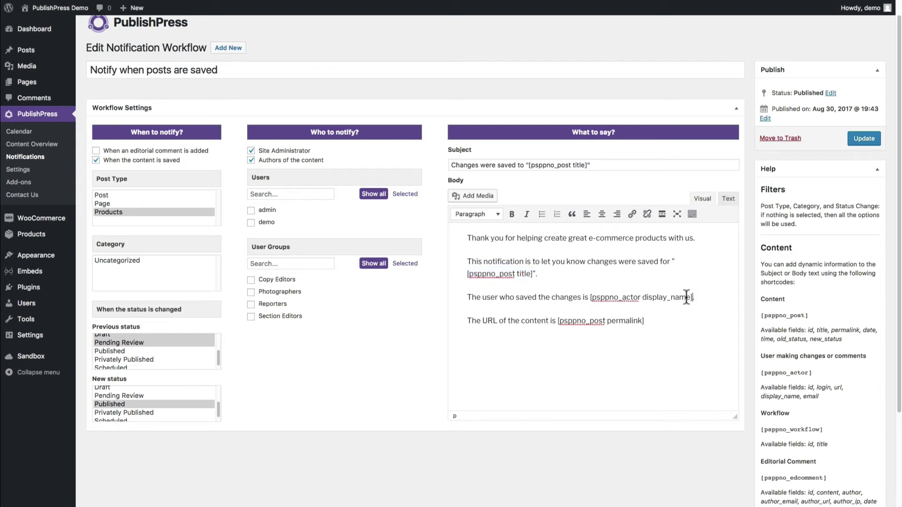
{"action": "left_click_drag", "start_coordinate": [686, 297], "coordinate": [590, 297]}
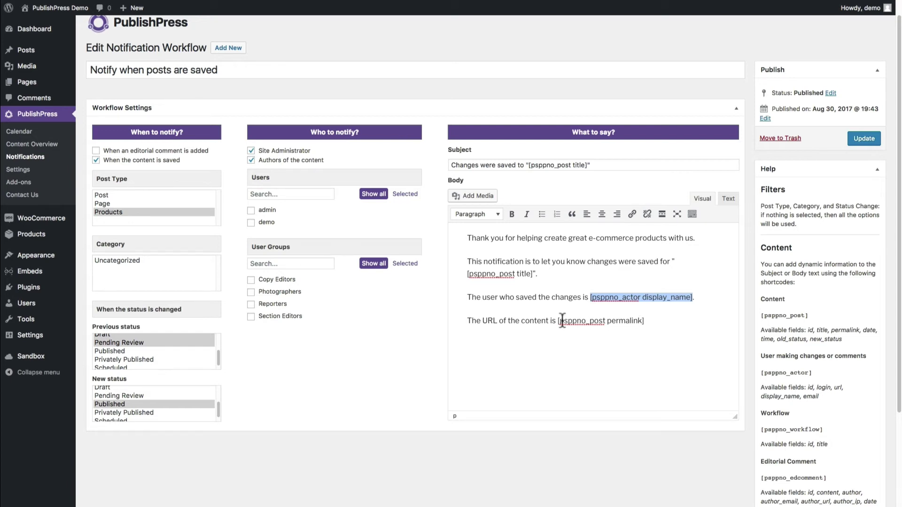
- Open the email inbox to view the sample notification with its shortcodes filled in
{"action": "mouse_move", "coordinate": [540, 505]}
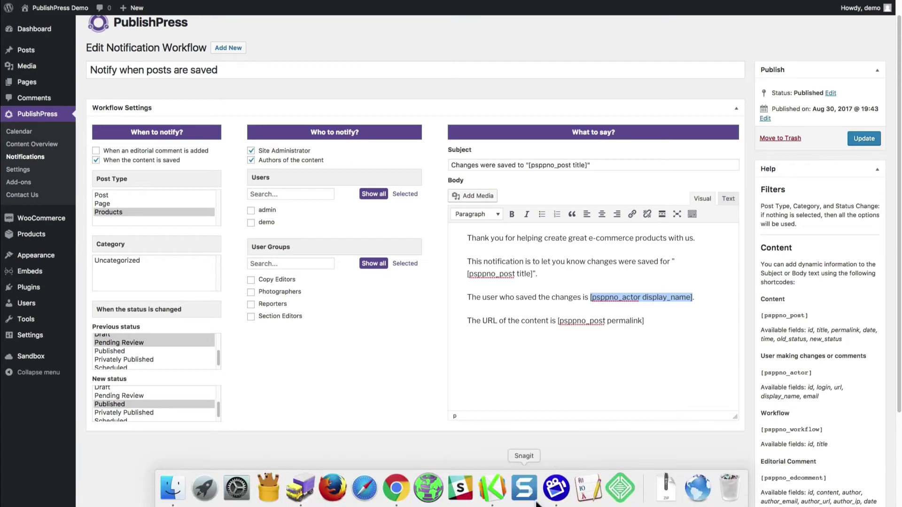
{"action": "left_click", "coordinate": [492, 491]}
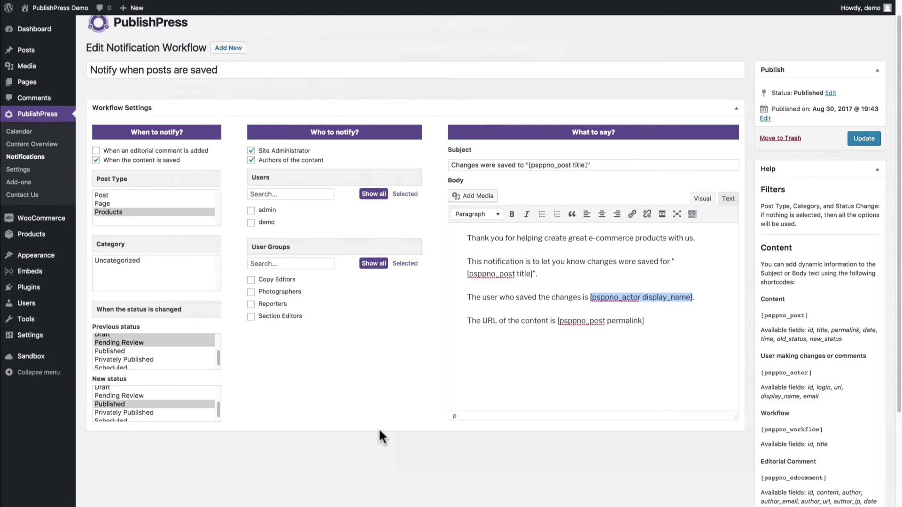
- Open the scheduled post 'Consequatur quia consequuntur eius laborum sint nulla' from All Posts
{"action": "scroll", "coordinate": [338, 397], "scroll_direction": "up", "scroll_amount": 1}
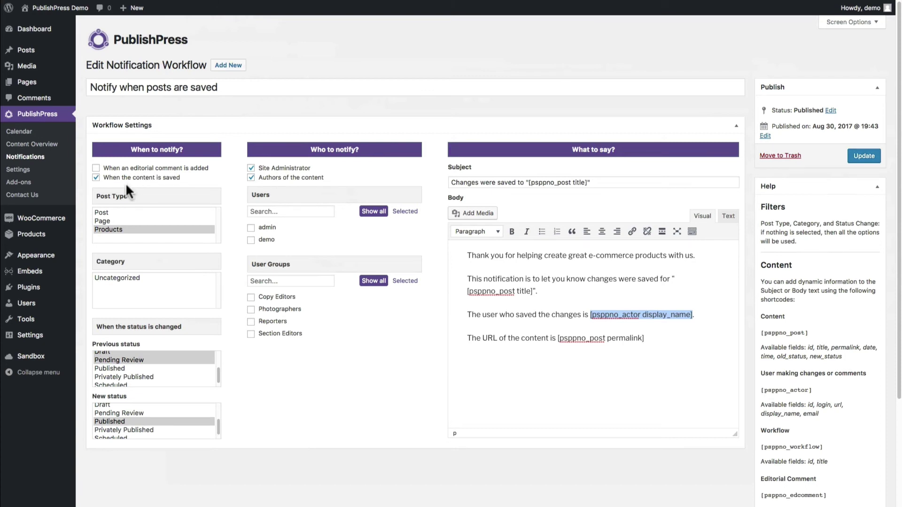
{"action": "mouse_move", "coordinate": [42, 54]}
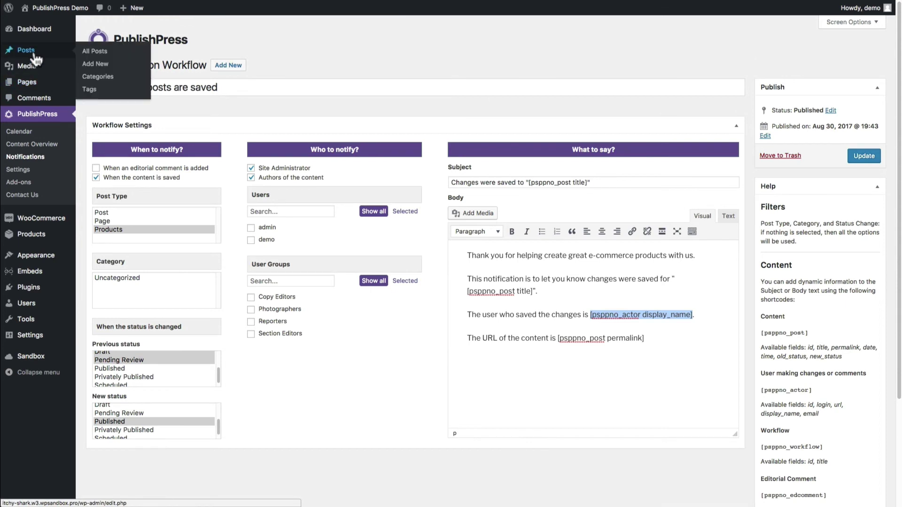
{"action": "left_click", "coordinate": [86, 58]}
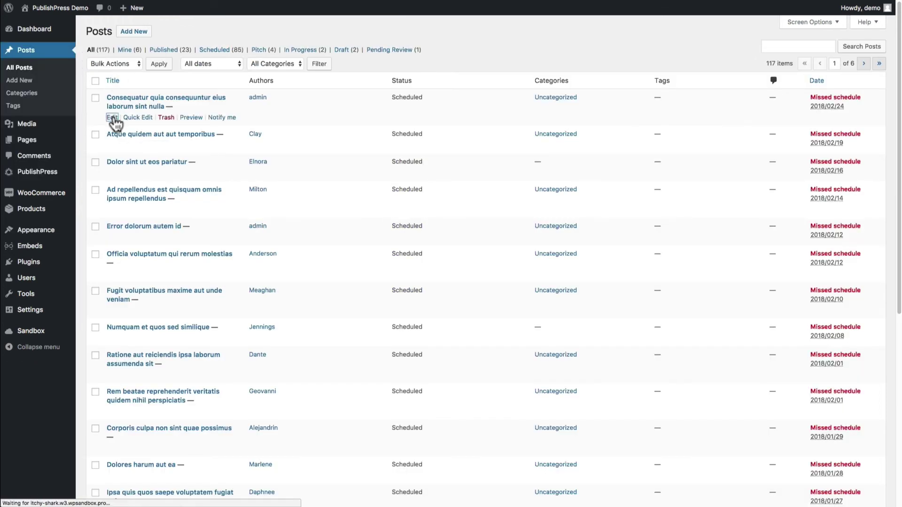
{"action": "left_click", "coordinate": [113, 118]}
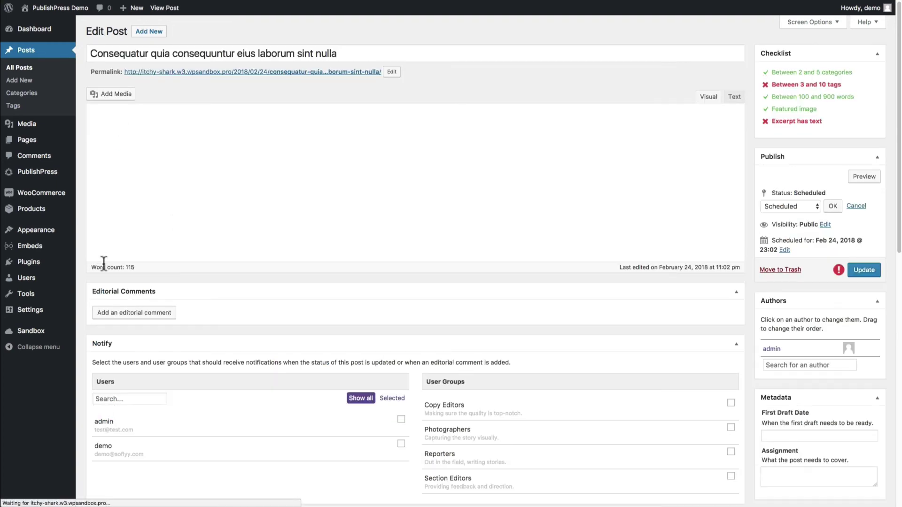
- Add the editorial comment 'Hey, I think you need to add more content to the 2nd paragraph. Do you agree?'
{"action": "scroll", "coordinate": [125, 300], "scroll_direction": "down", "scroll_amount": 3}
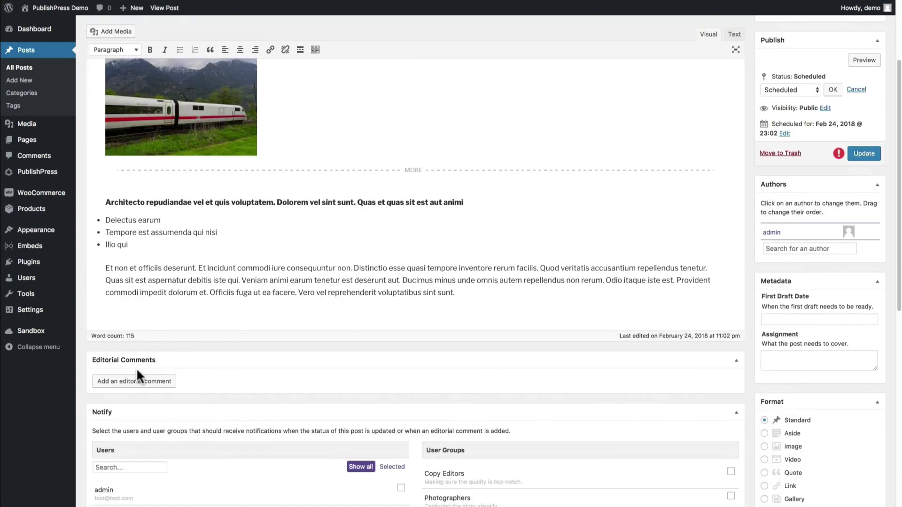
{"action": "left_click", "coordinate": [138, 378]}
{"action": "type", "text": "He"}
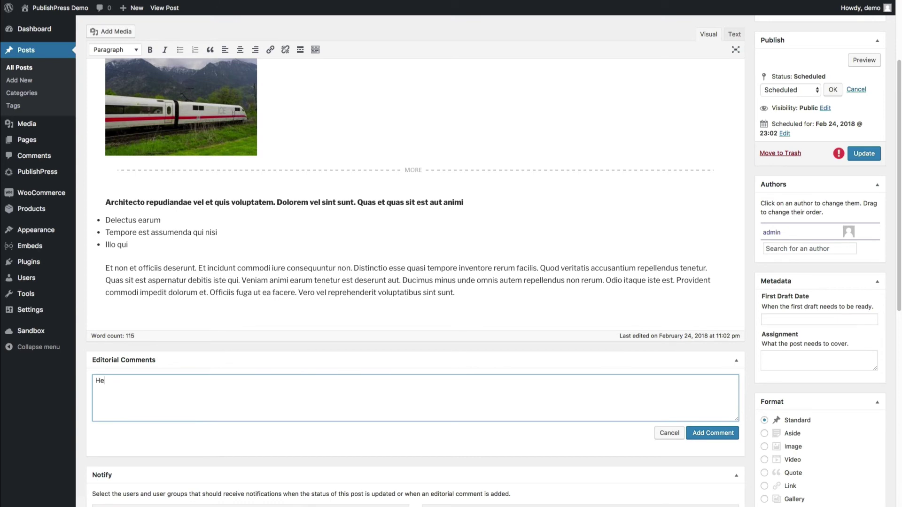
{"action": "type", "text": "y, I think you need to add more content to the"}
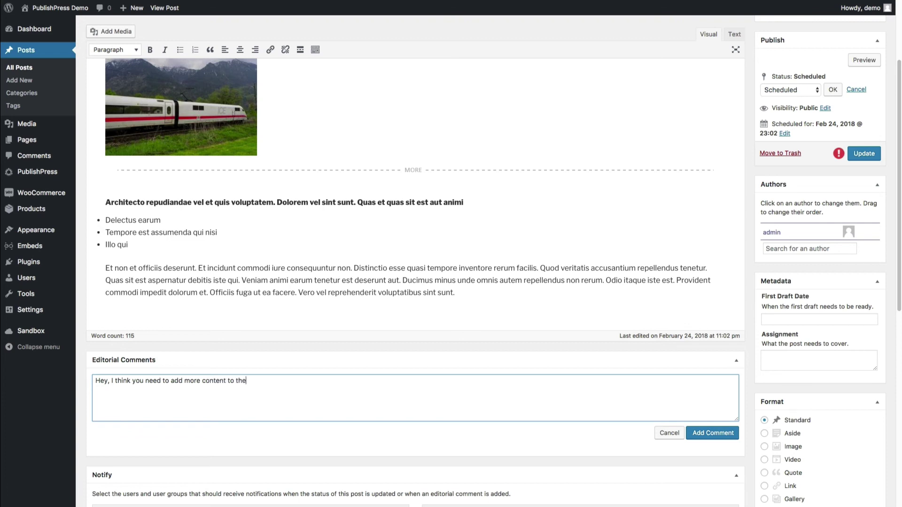
{"action": "type", "text": " 2nd paragraph. Do you agree?"}
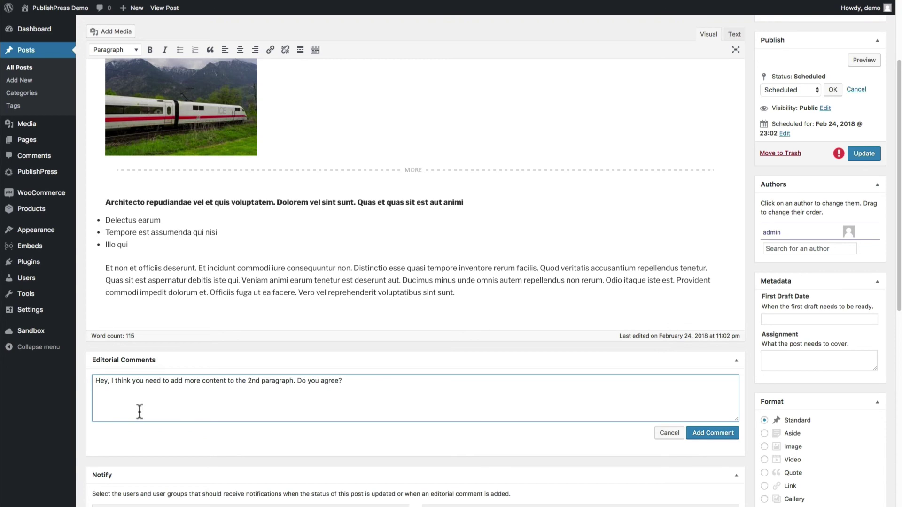
{"action": "left_click", "coordinate": [703, 434]}
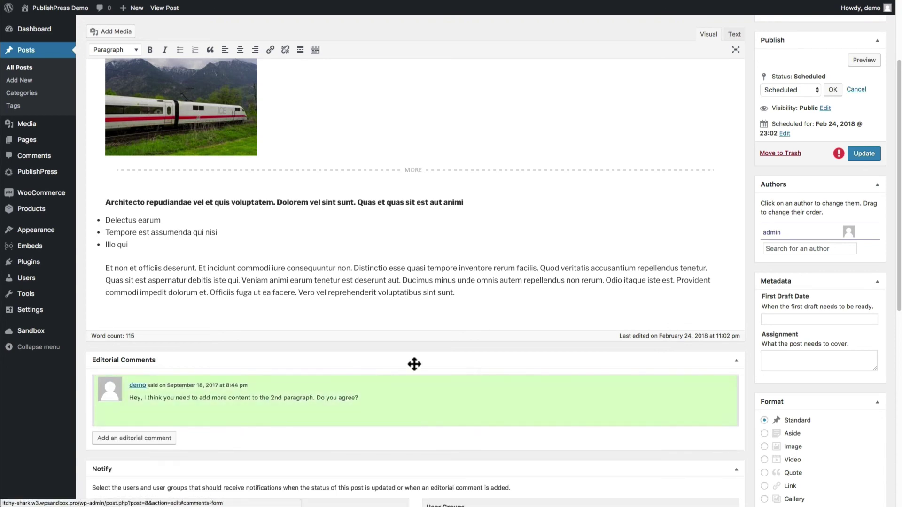
- Reply to the comment with 'Yes, I do! thanks for the feedback!'
{"action": "scroll", "coordinate": [376, 365], "scroll_direction": "down", "scroll_amount": 2}
{"action": "left_click", "coordinate": [723, 357]}
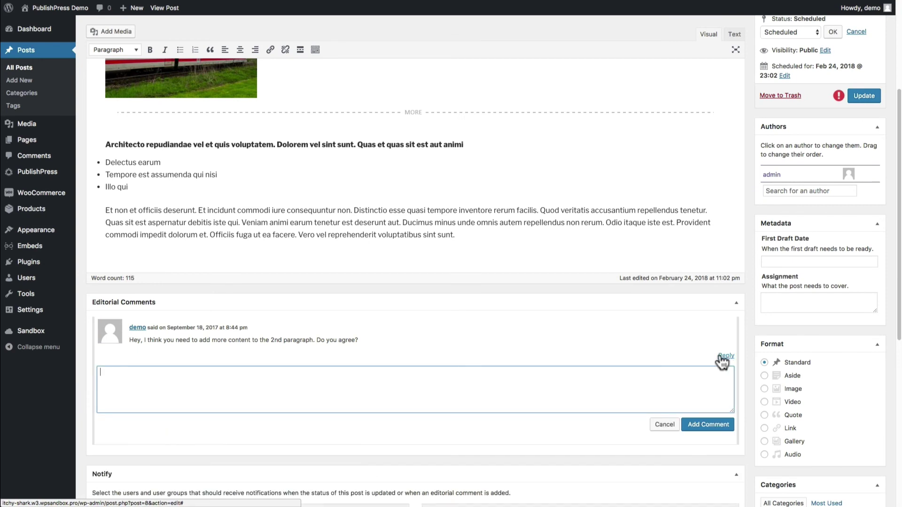
{"action": "type", "text": "Yes,"}
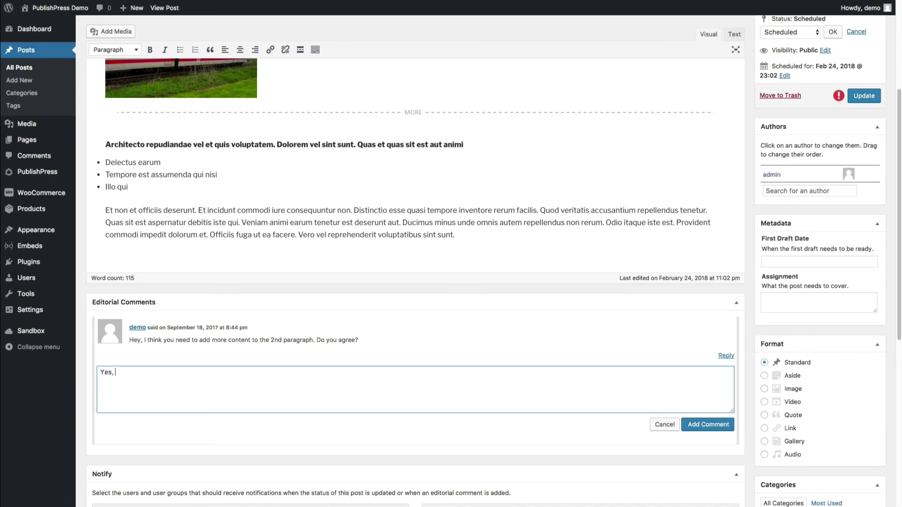
{"action": "type", "text": " I do! thanks for the feedback!"}
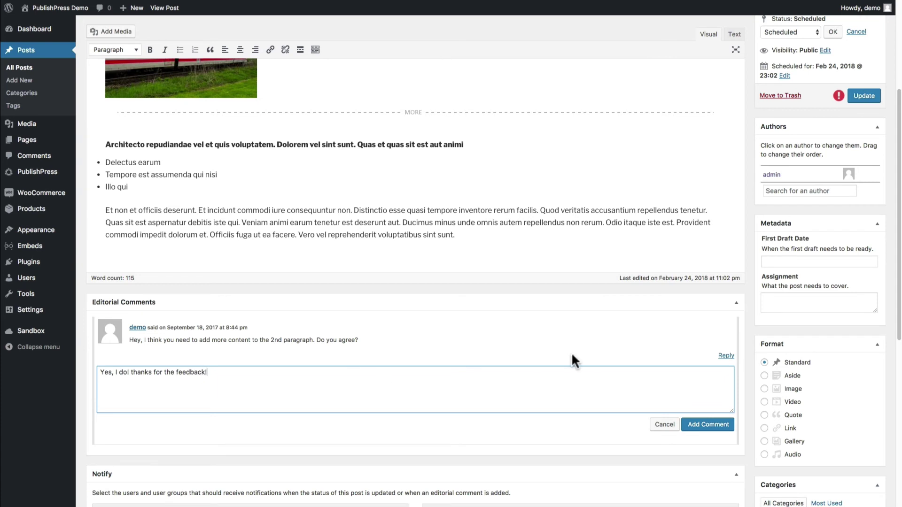
{"action": "left_click", "coordinate": [708, 425]}
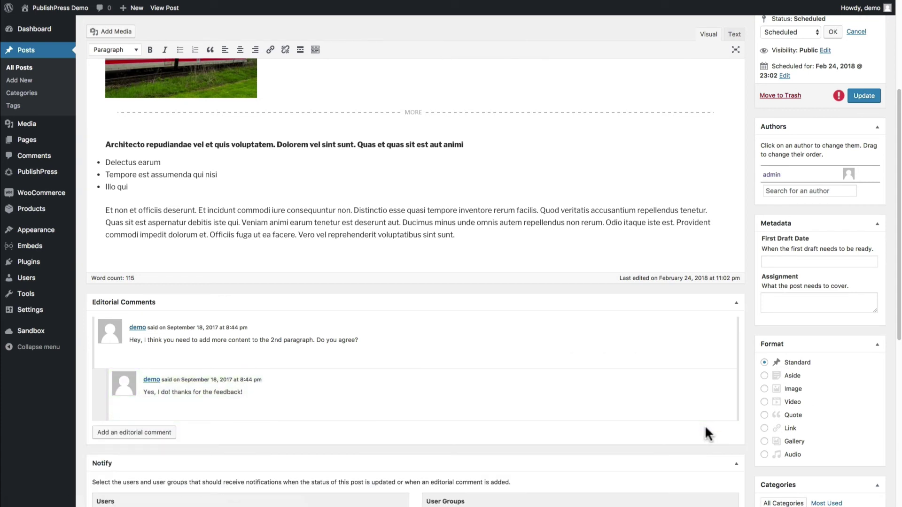
- Open 'Notify when posts are saved' from Notifications and scroll through its settings and Help panel
{"action": "mouse_move", "coordinate": [50, 173]}
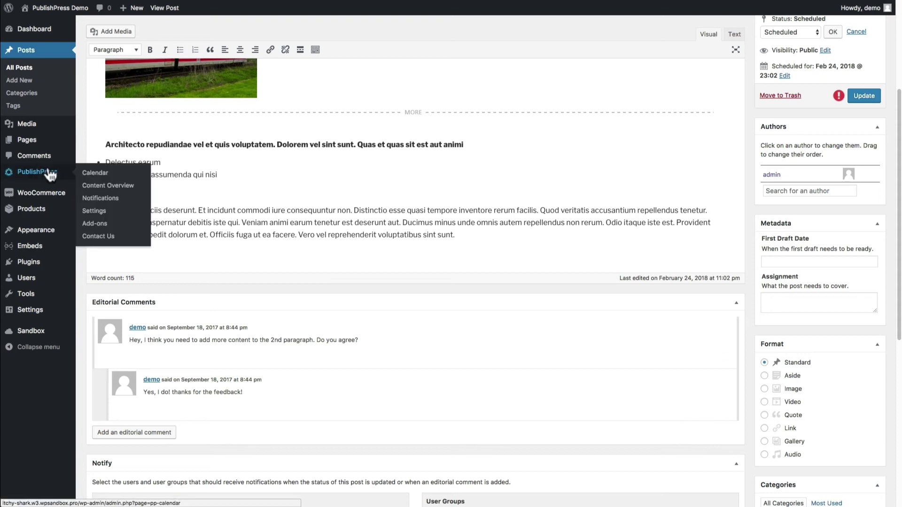
{"action": "left_click", "coordinate": [100, 199]}
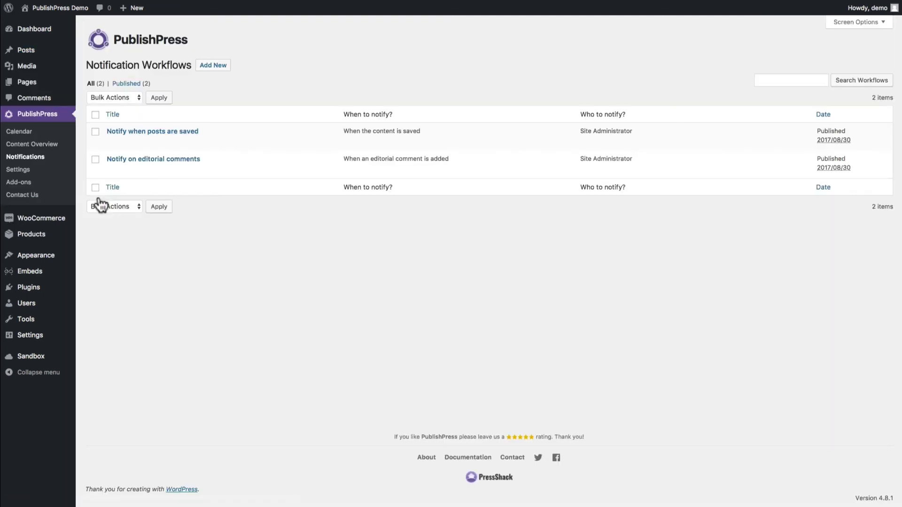
{"action": "left_click", "coordinate": [113, 142]}
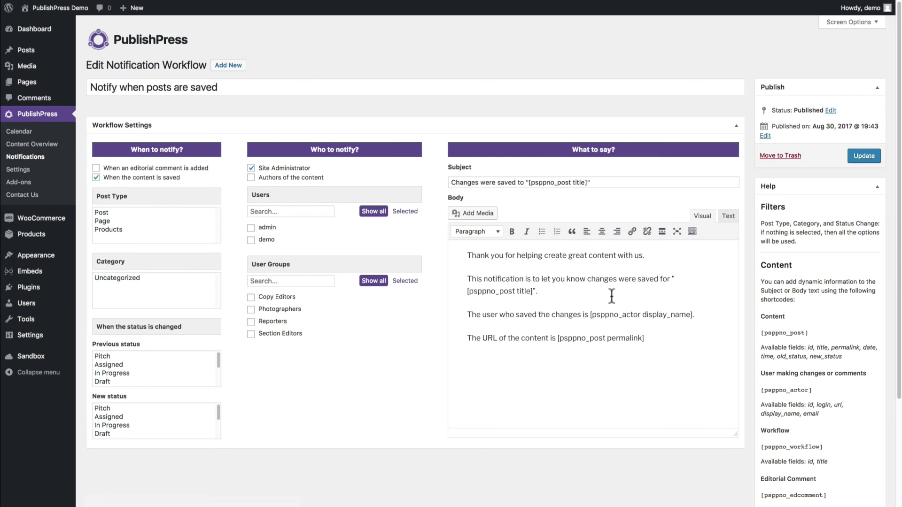
{"action": "scroll", "coordinate": [608, 294], "scroll_direction": "down", "scroll_amount": 1}
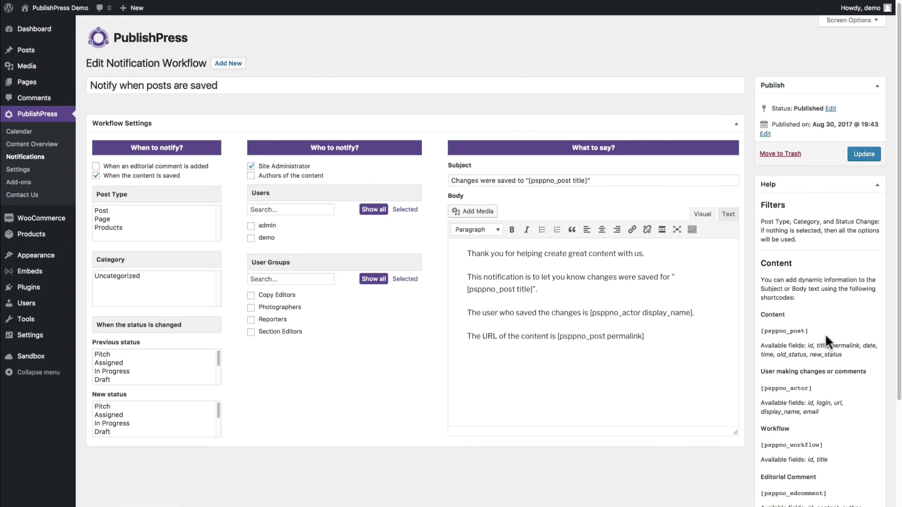
{"action": "scroll", "coordinate": [827, 332], "scroll_direction": "down", "scroll_amount": 3}
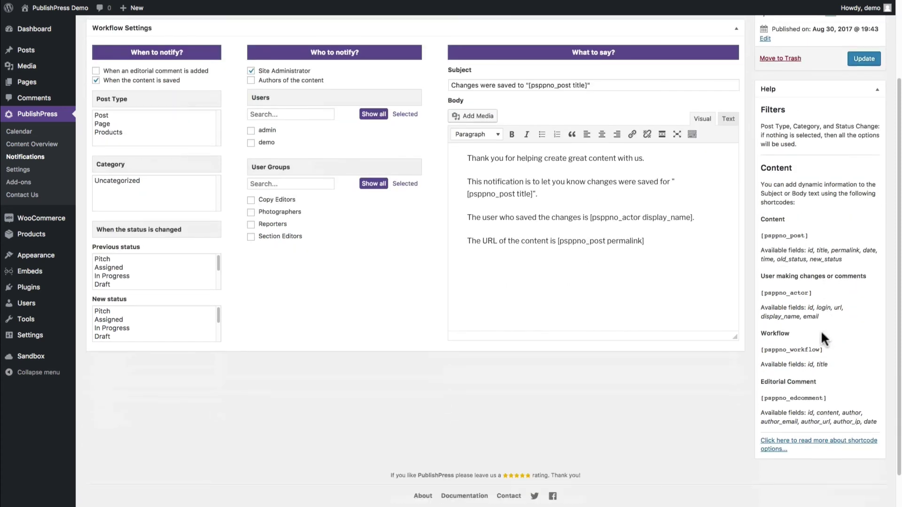
{"action": "scroll", "coordinate": [821, 331], "scroll_direction": "up", "scroll_amount": 3}
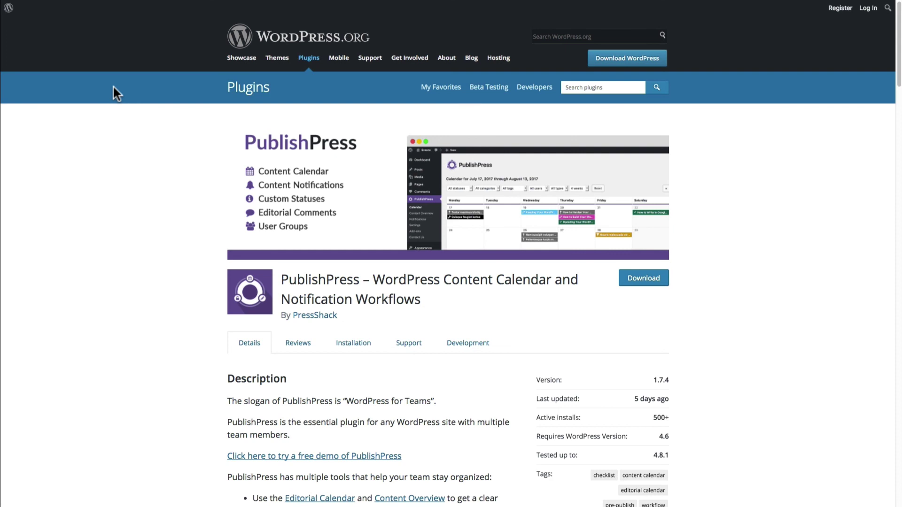
{"action": "mouse_move", "coordinate": [147, 6]}
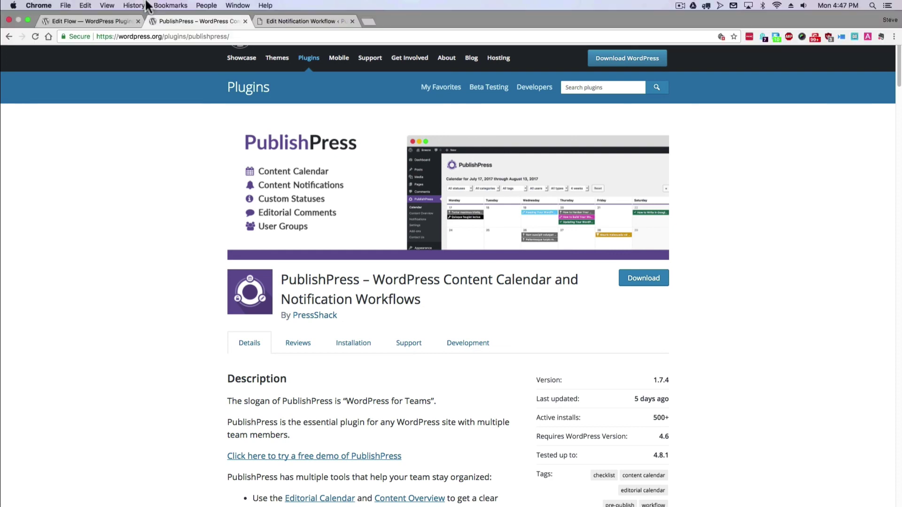